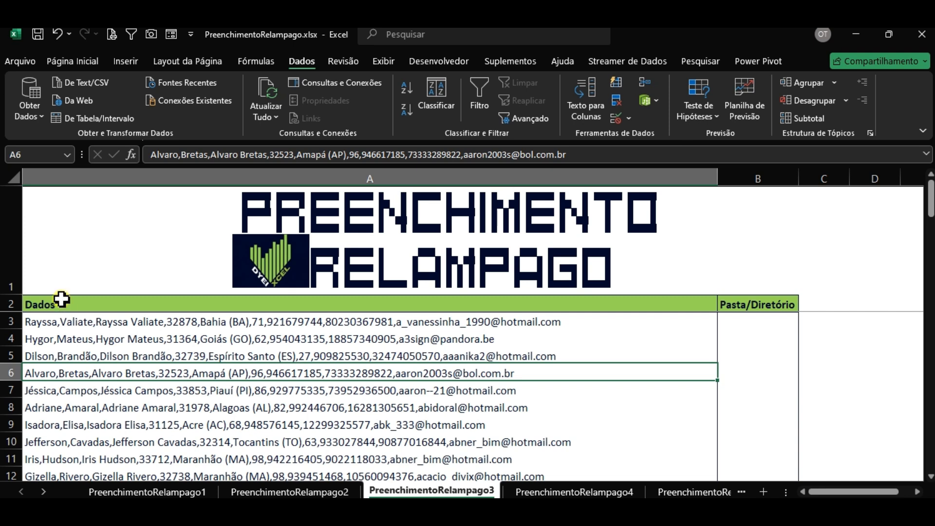
Step: Review the records in rows 3 and 4, then return to cell B3
left_click(747, 319)
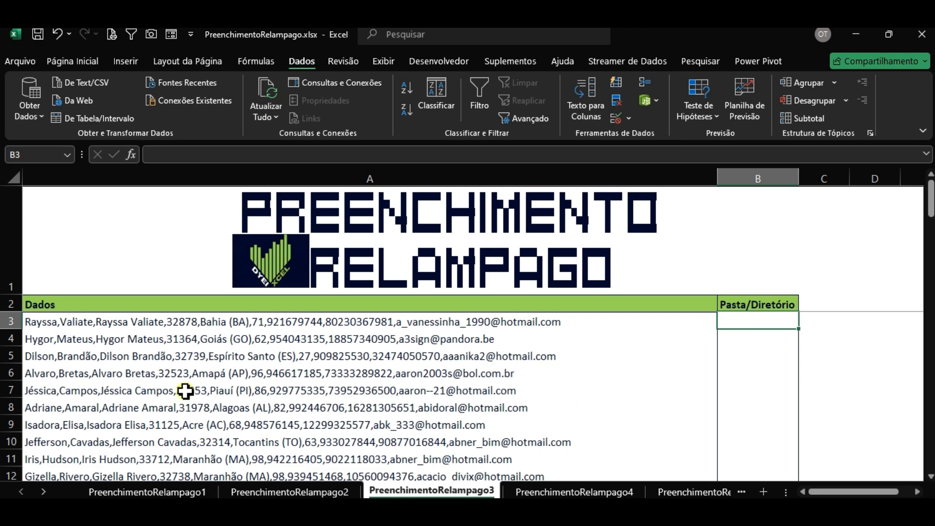
scroll(180, 345, "down", 3)
scroll(180, 344, "down", 20)
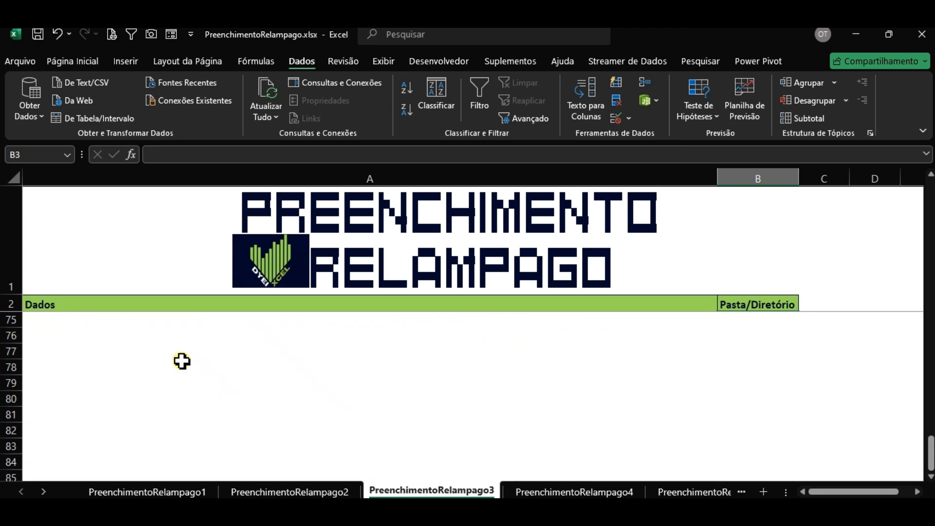
scroll(182, 361, "up", 3)
scroll(178, 377, "up", 20)
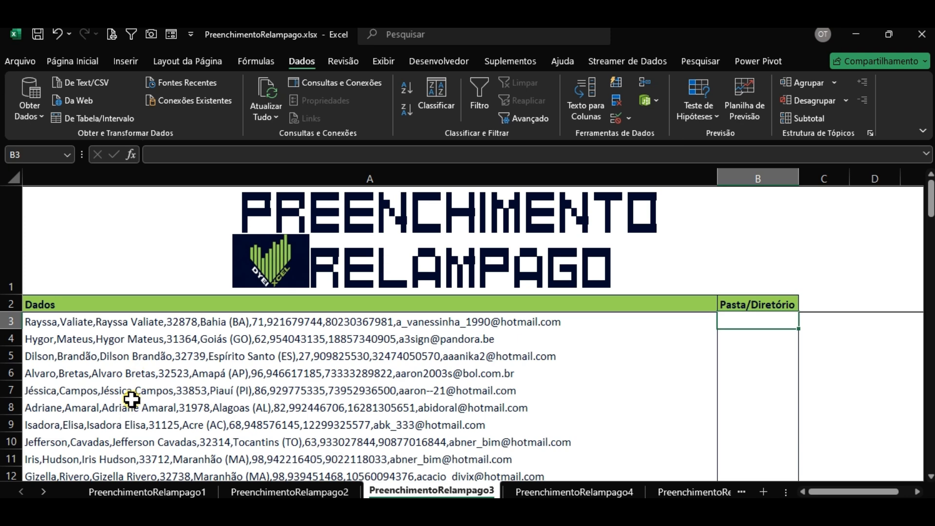
scroll(131, 400, "down", 3)
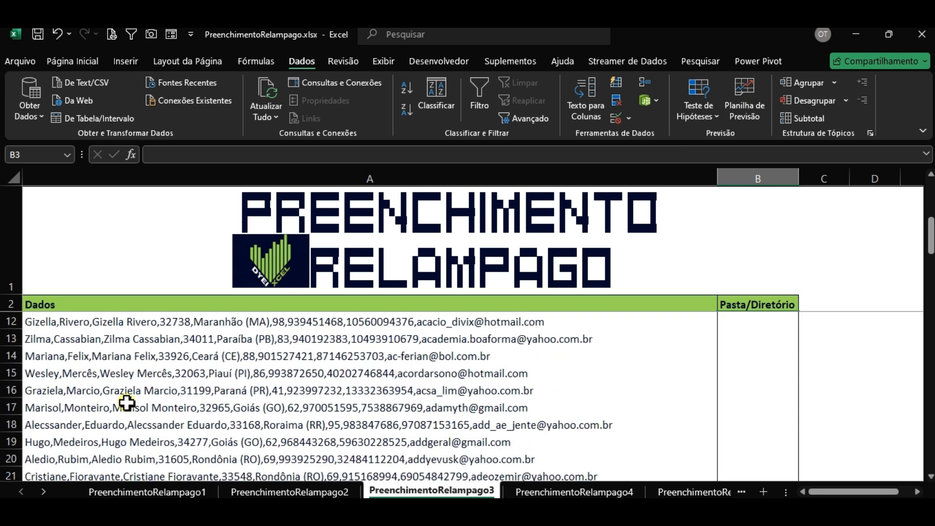
scroll(127, 400, "up", 3)
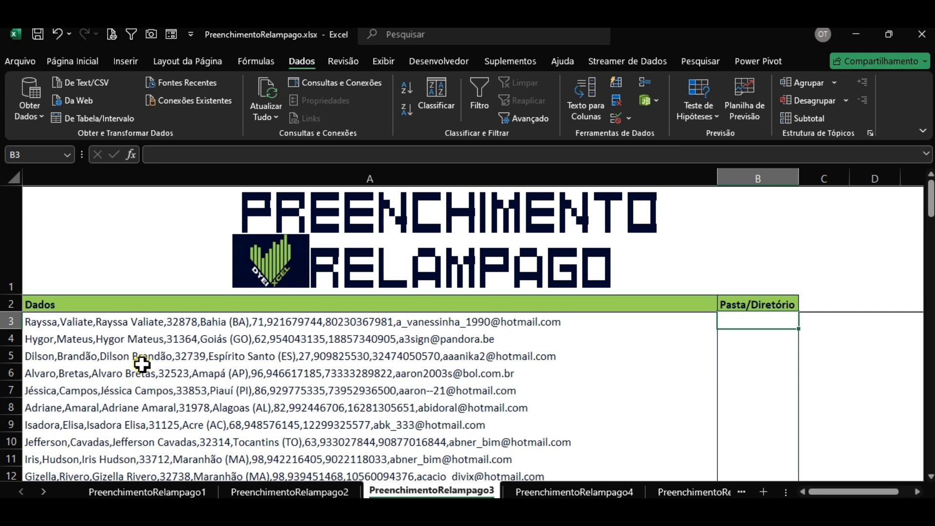
left_click(149, 340)
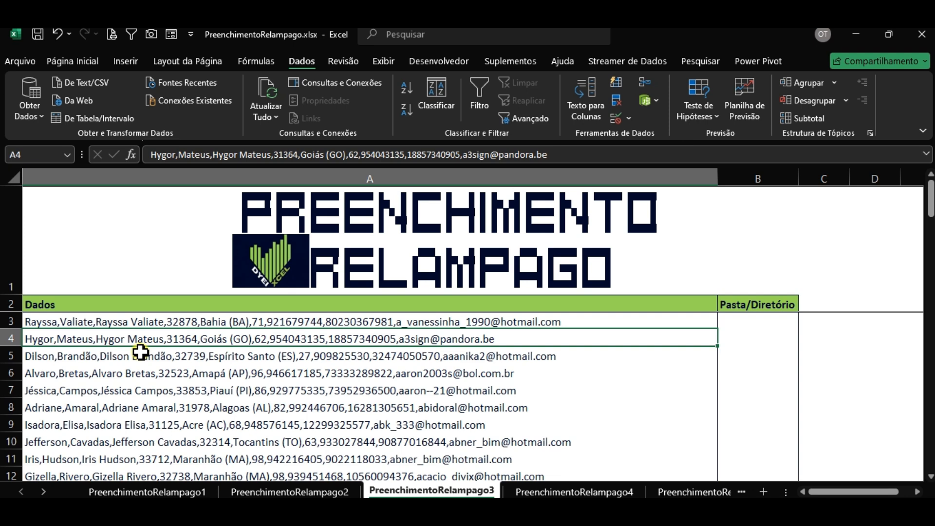
left_click(138, 320)
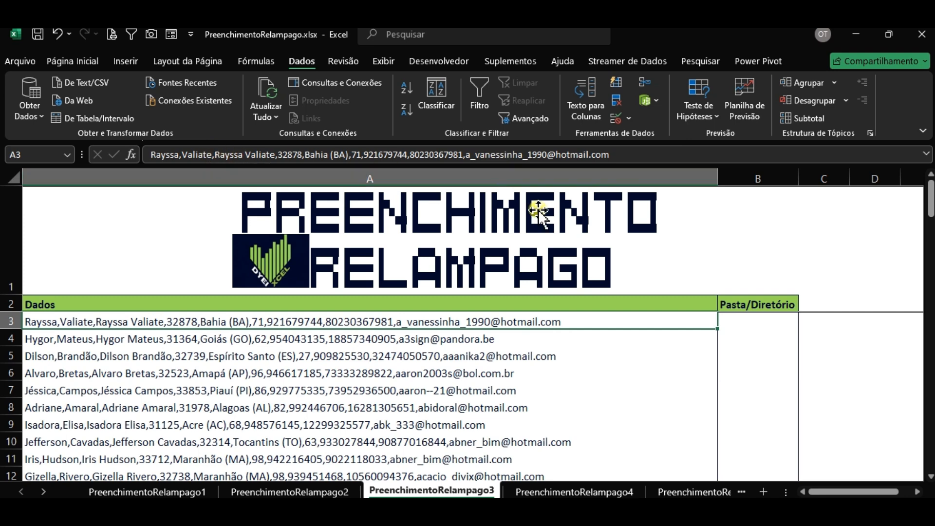
left_click(760, 324)
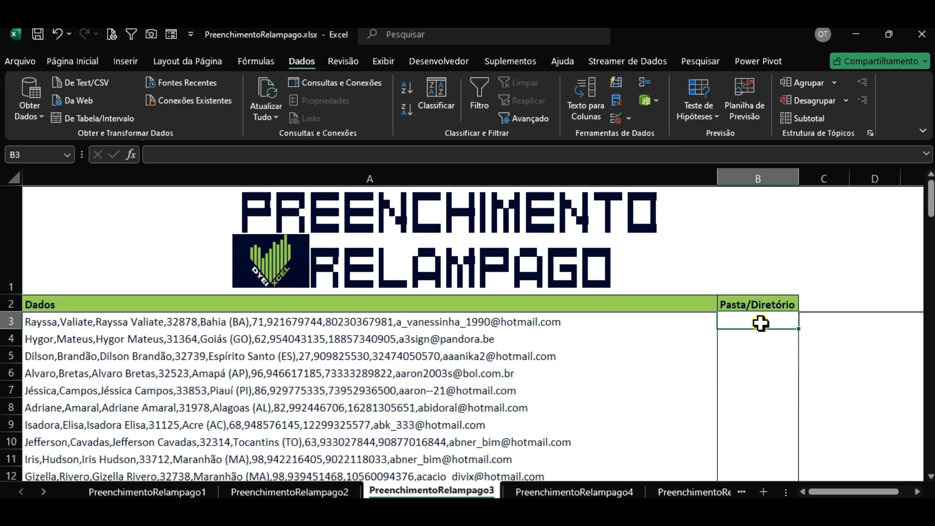
Step: Enter MD followed by the row-3 person's full name as the example in B3
double_click(760, 322)
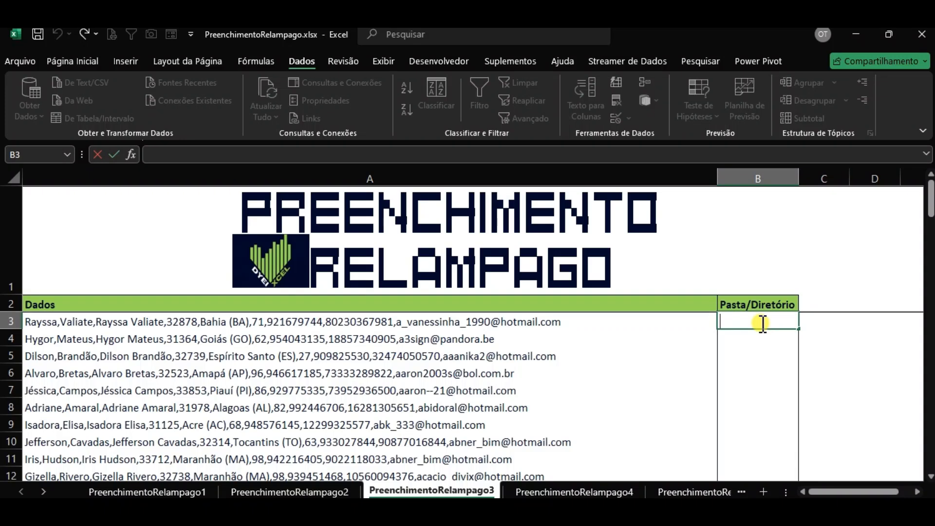
type("MD")
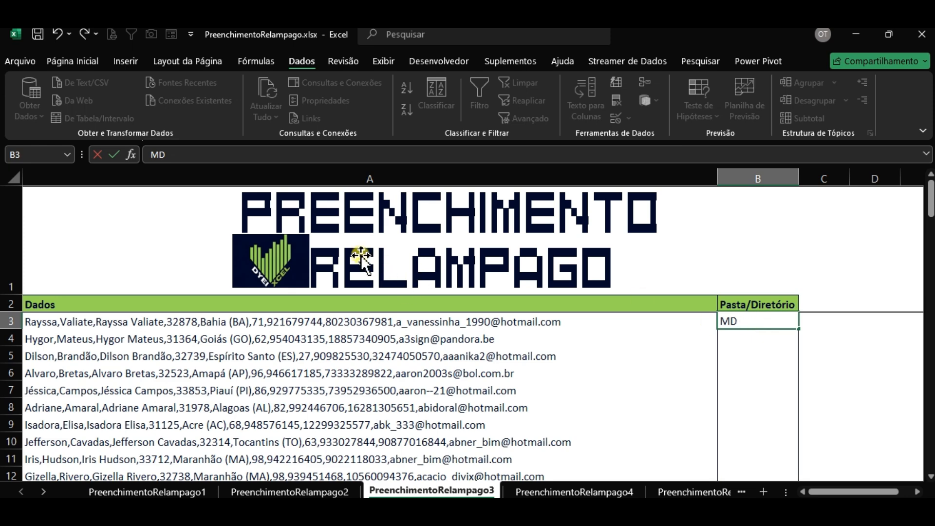
type("rY")
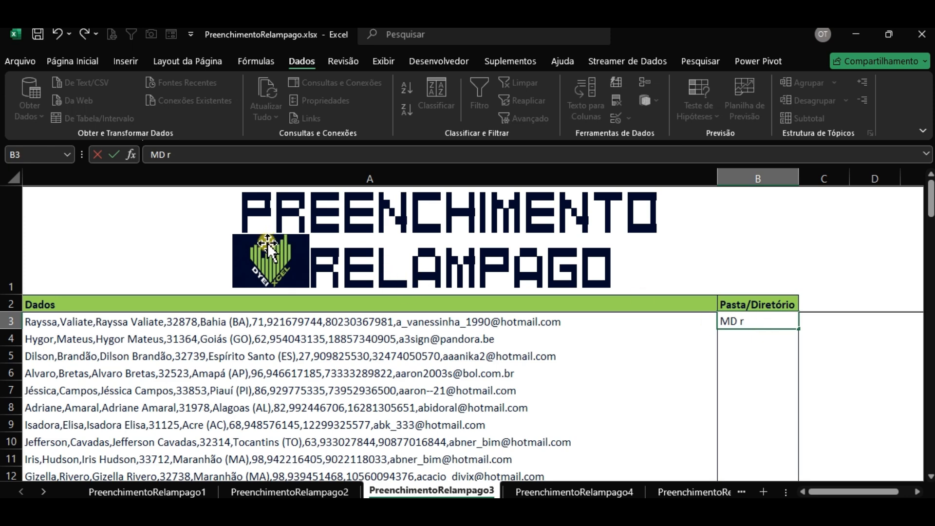
key("BackSpace")
type("A")
key("BackSpace")
key("BackSpace")
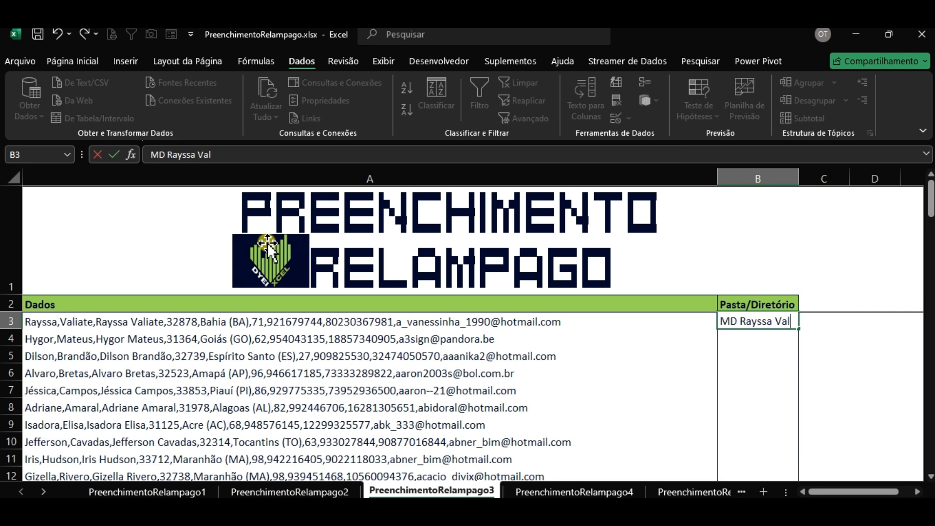
key("Return")
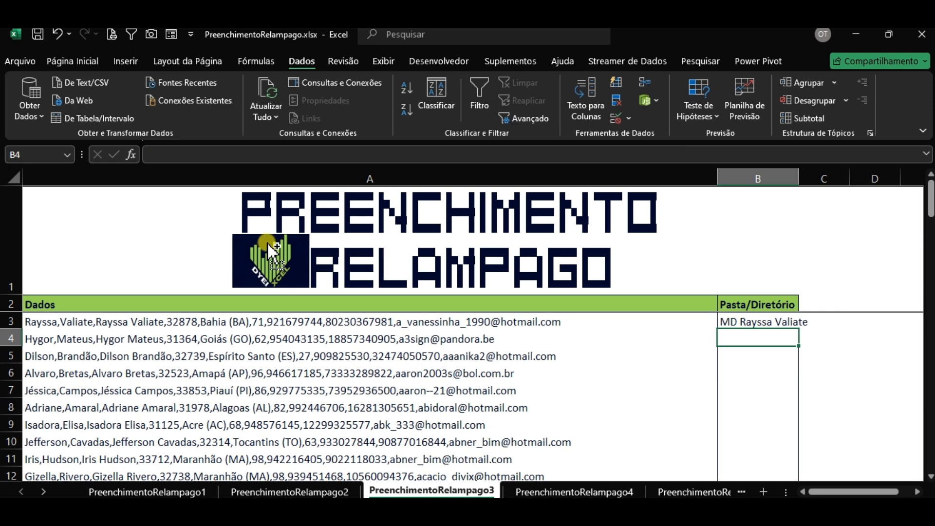
Step: Flash Fill (Ctrl+E) the MD full-name commands down column B and check the results
key("ctrl+e")
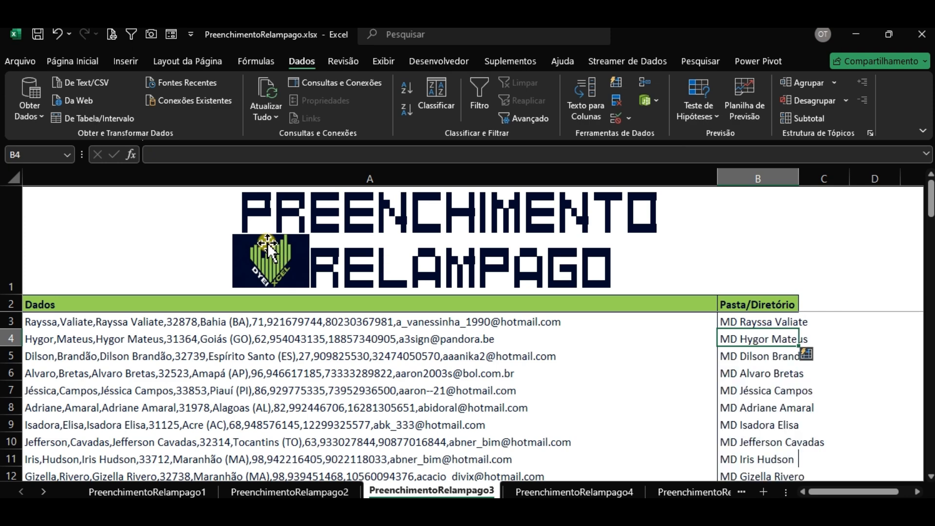
scroll(767, 370, "down", 10)
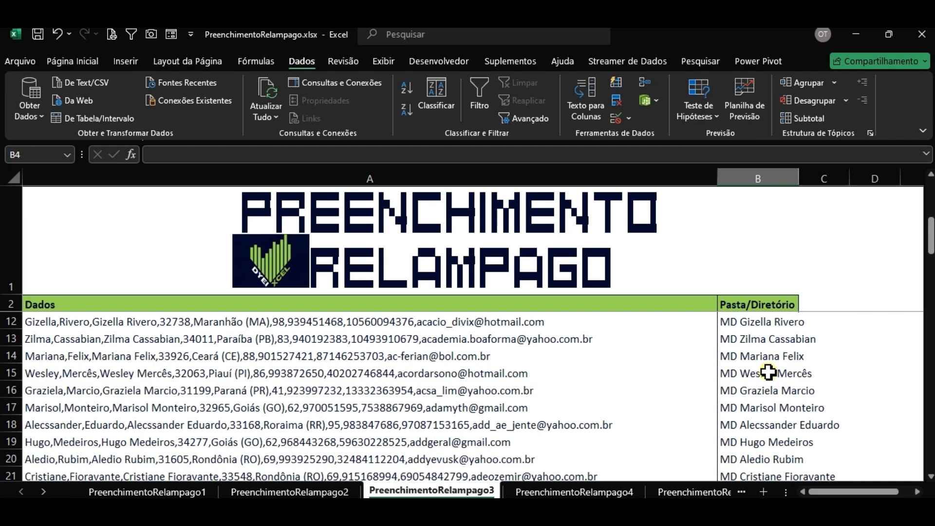
scroll(768, 371, "down", 4)
scroll(768, 368, "down", 4)
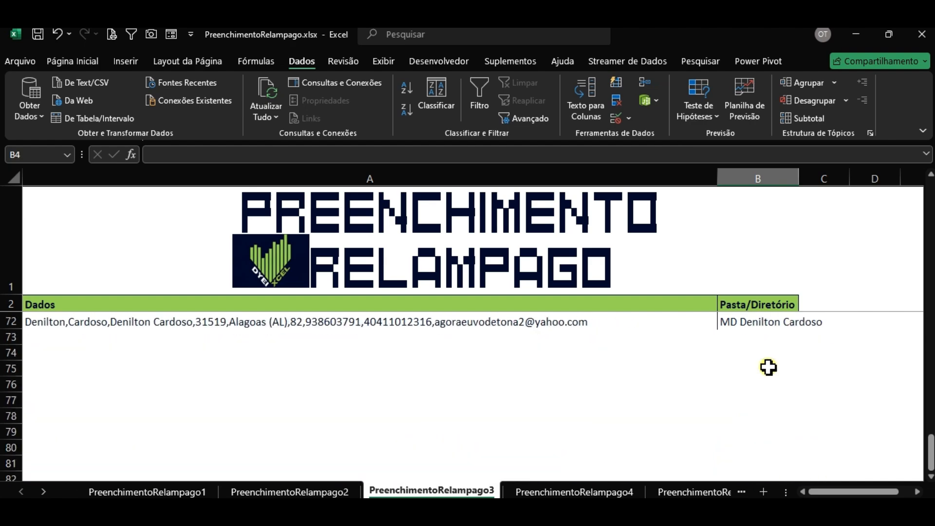
scroll(768, 368, "up", 20)
scroll(770, 363, "down", 2)
scroll(771, 363, "up", 5)
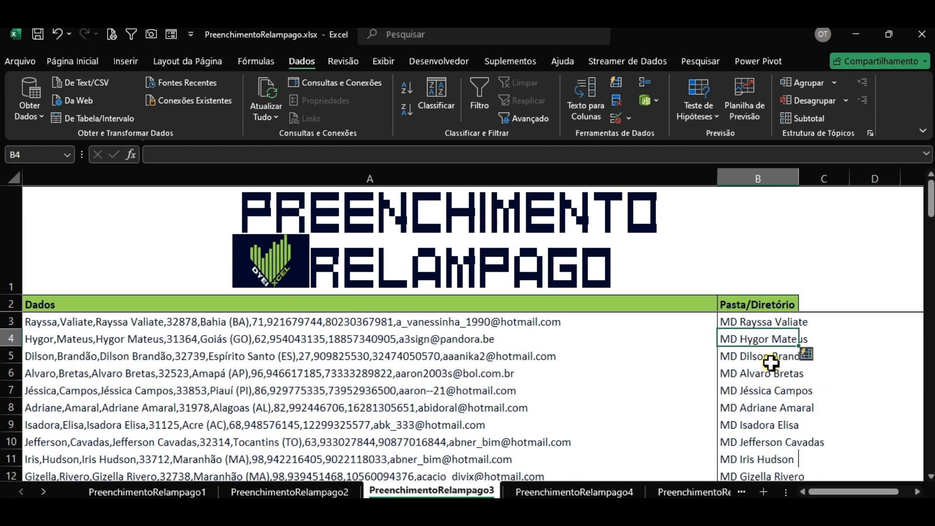
Step: Replace the space in B3's name with an underscore and Flash Fill column B
left_click(756, 319)
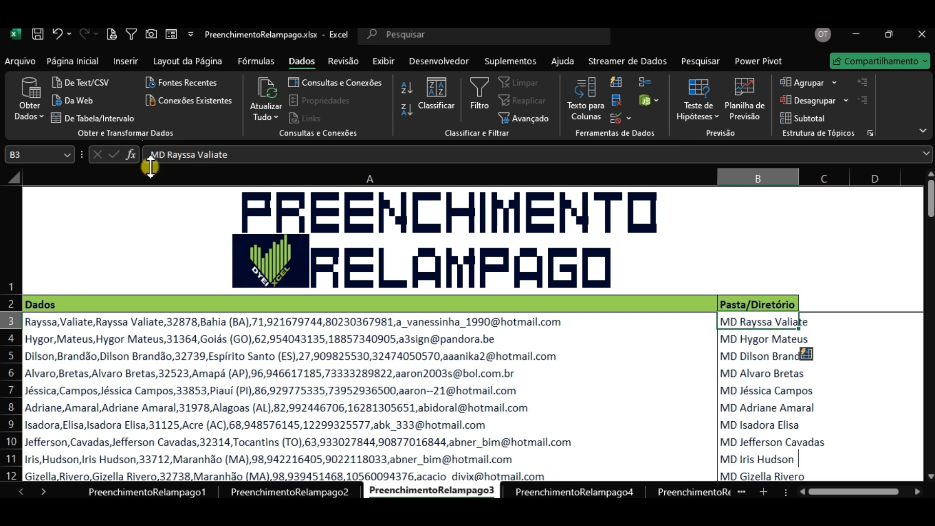
left_click(190, 154)
key("Right")
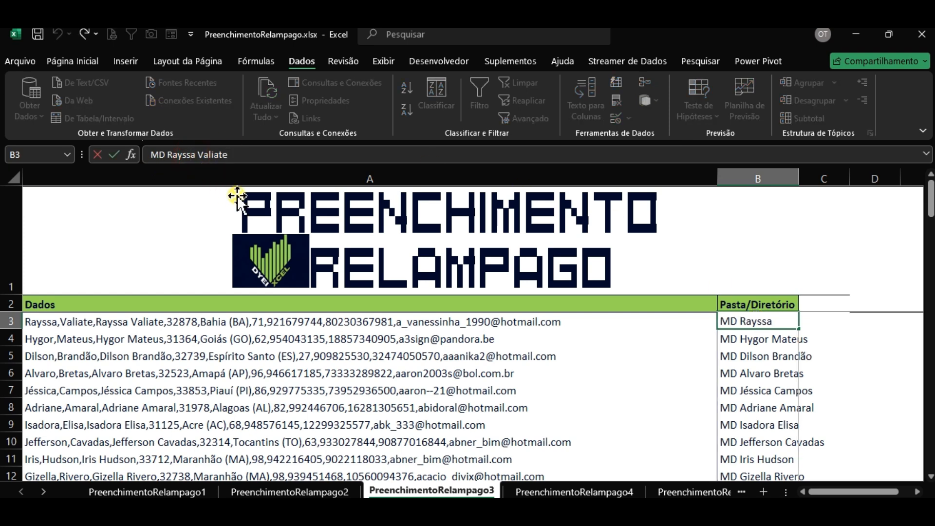
key("Delete")
type("_")
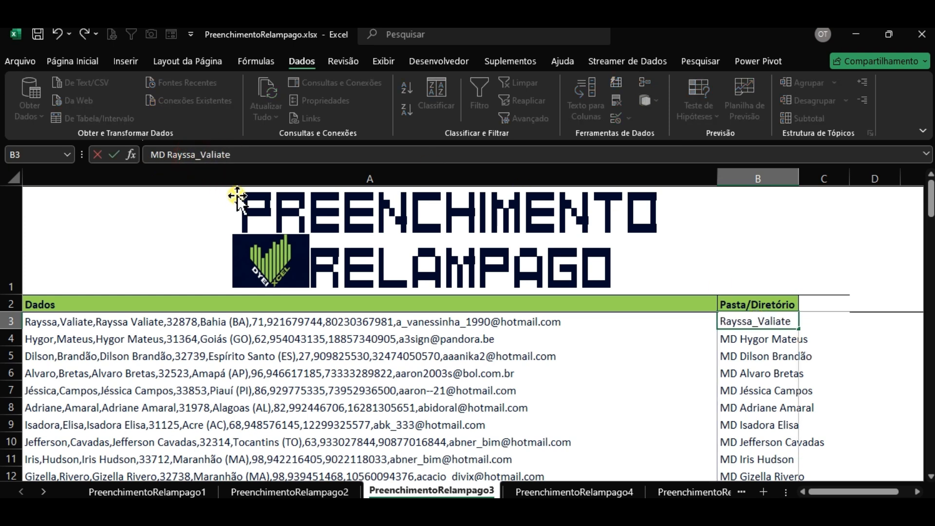
key("Return")
key("ctrl+e")
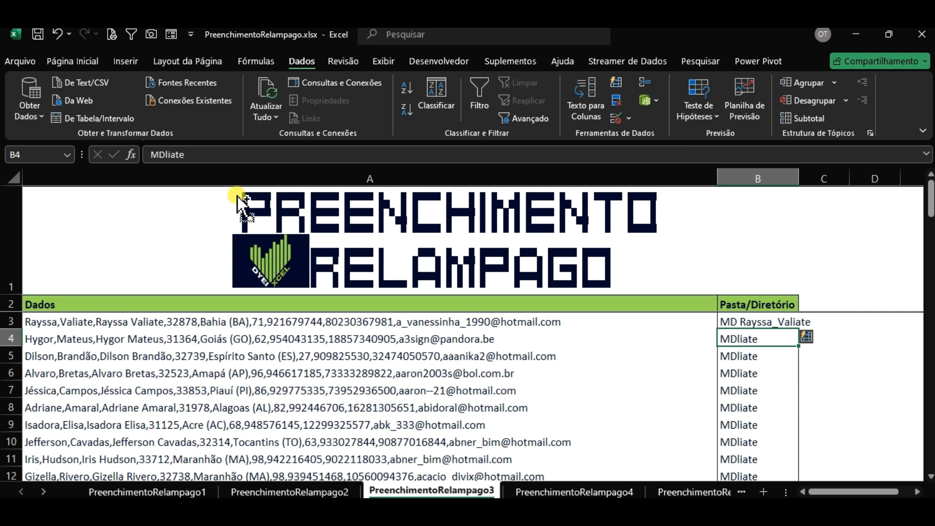
Step: Revert the underscore version and remove the space to join the names in B3
key("ctrl+e")
key("Up")
key("Up")
key("Down")
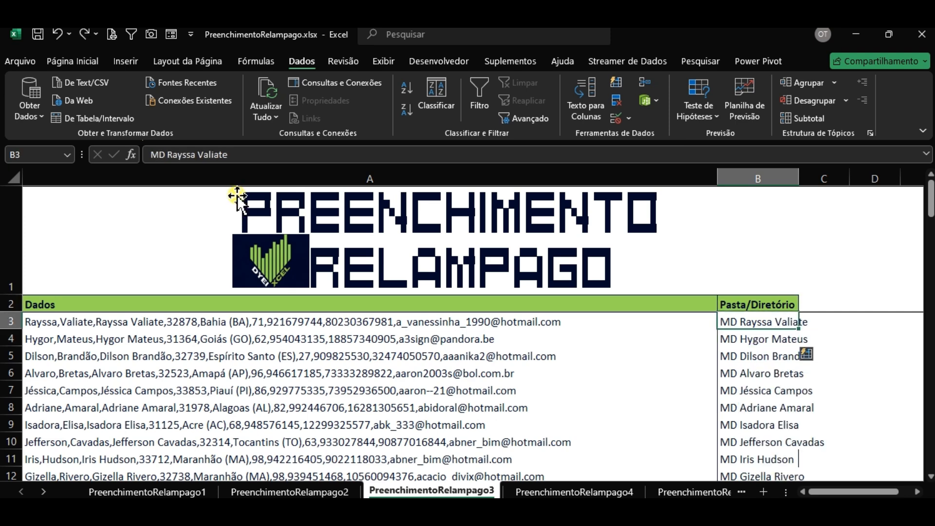
left_click(194, 154)
key("BackSpace")
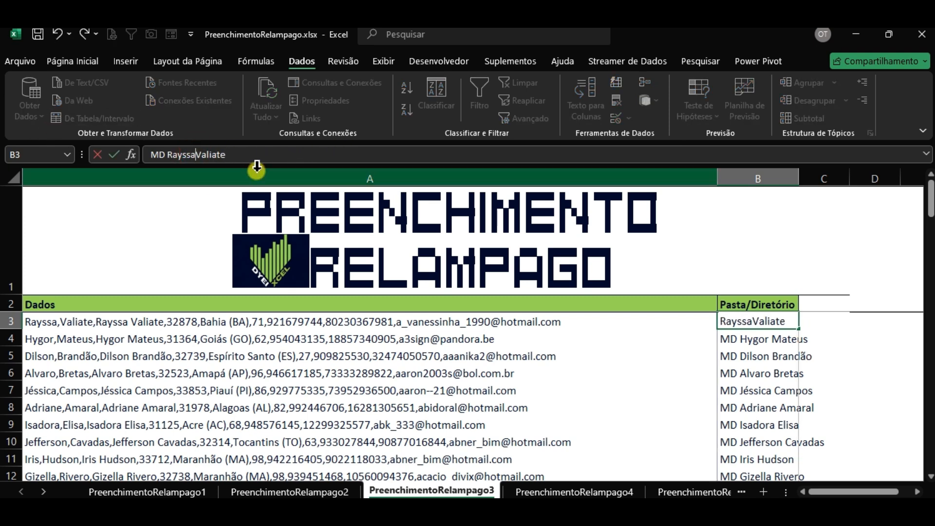
key("Return")
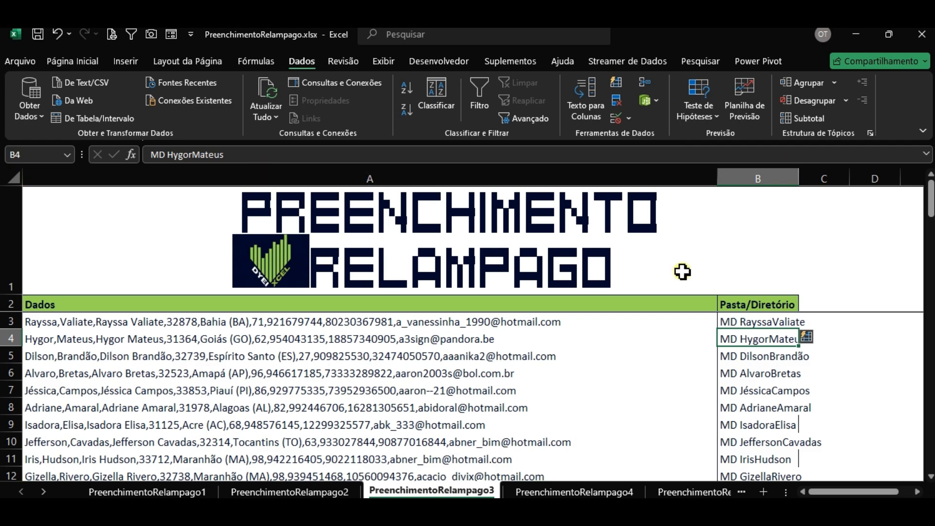
Step: Check the joined-name results, then undo to restore the spaced MD First Last entries
scroll(838, 421, "down", 14)
scroll(837, 423, "down", 11)
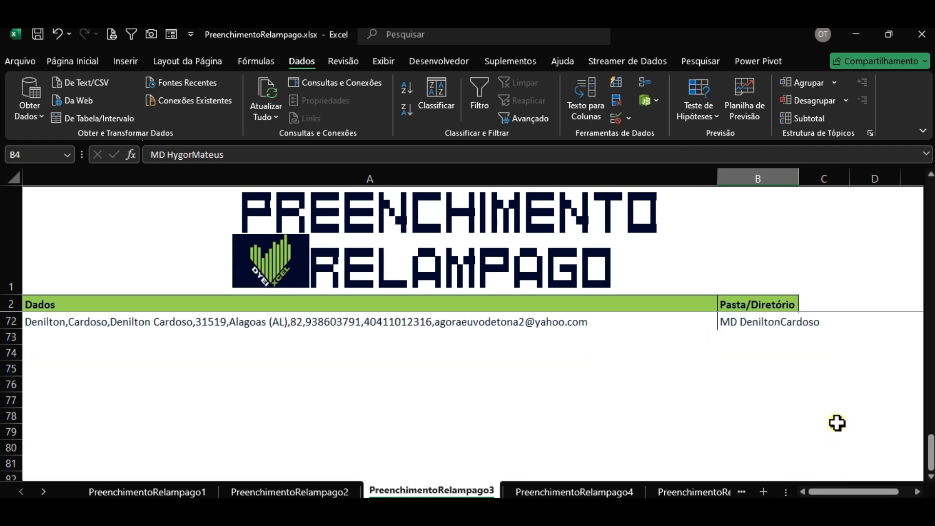
scroll(837, 422, "up", 20)
scroll(837, 423, "up", 3)
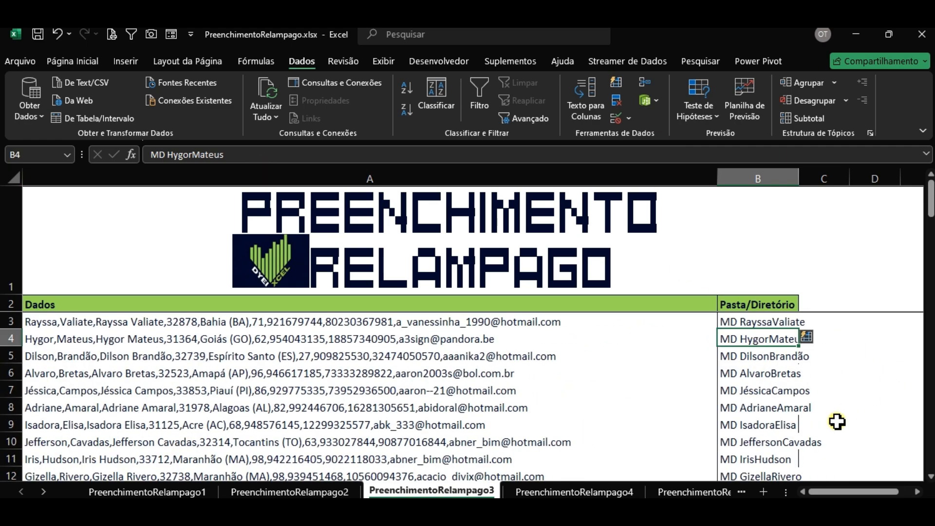
key("ctrl+z")
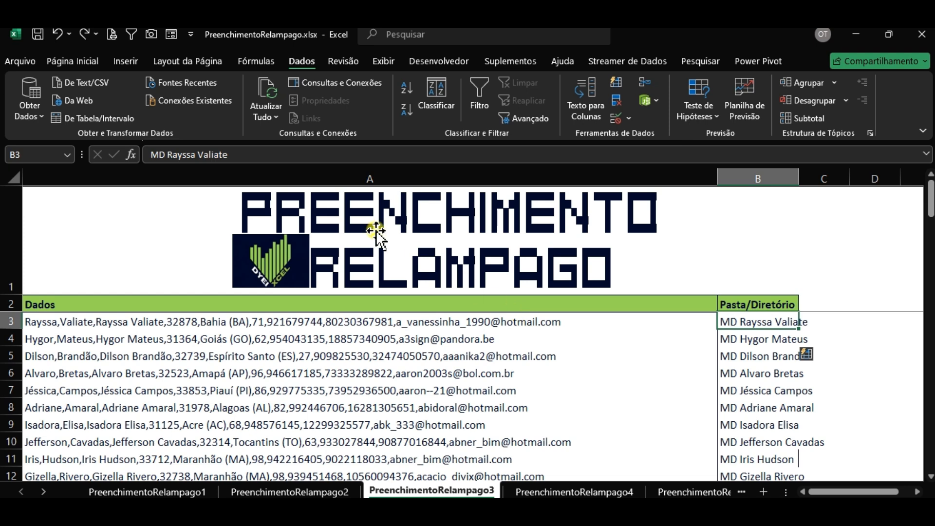
Step: Wrap B3's name in double quotes so column B refills with quoted names
left_click(168, 154)
type("\"")
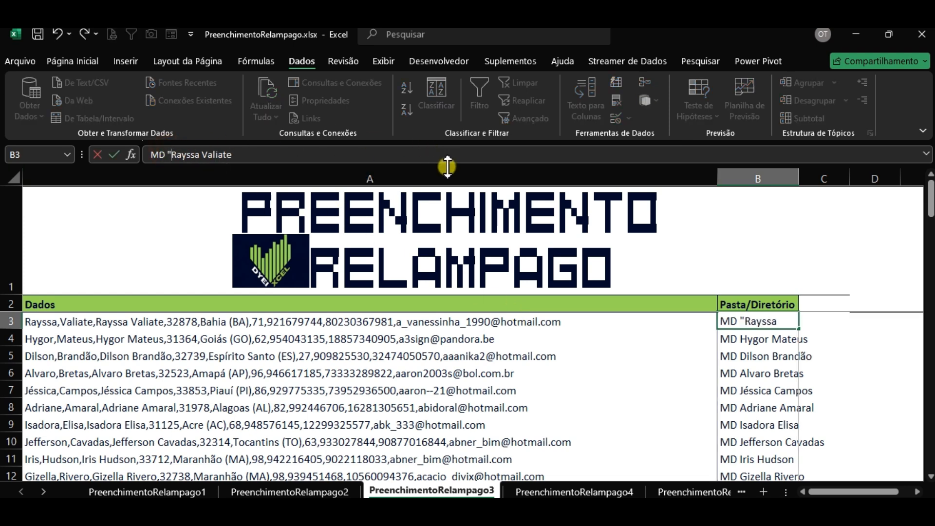
key("End")
type("\"")
key("Return")
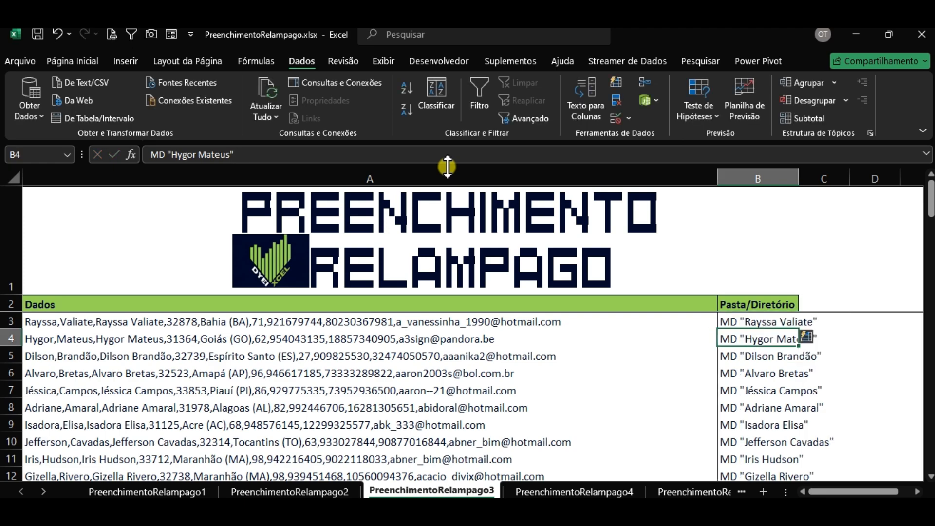
scroll(889, 414, "down", 10)
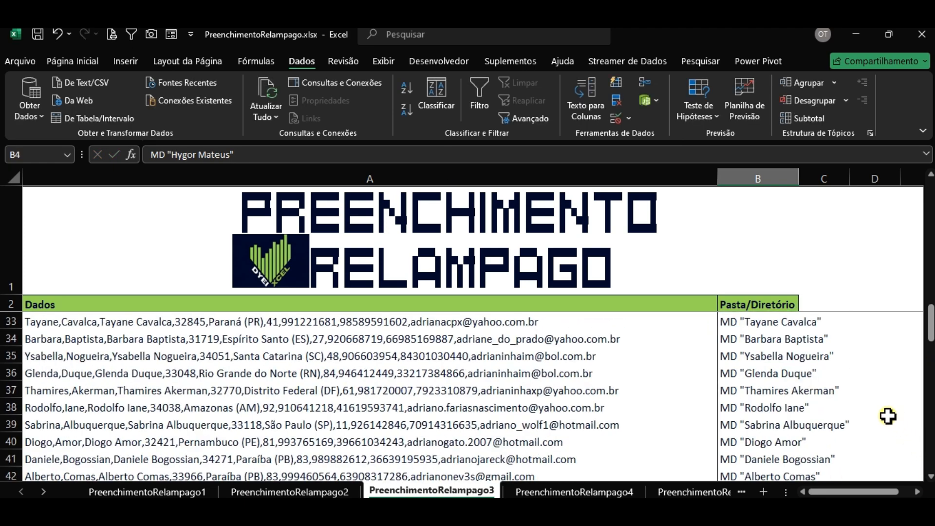
scroll(888, 413, "down", 2)
Step: Autofit column B's width to its contents
left_click(754, 306)
key("ctrl+space")
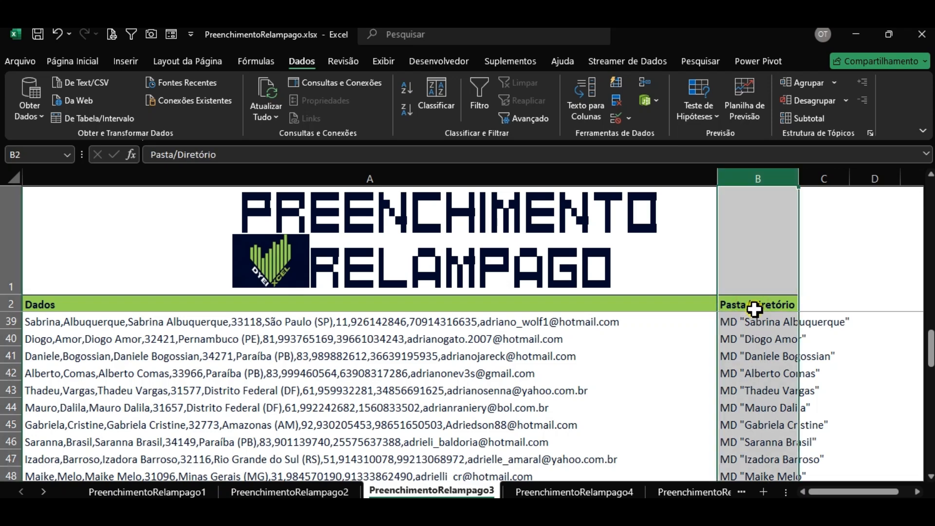
key("alt+c")
key("o")
key("t")
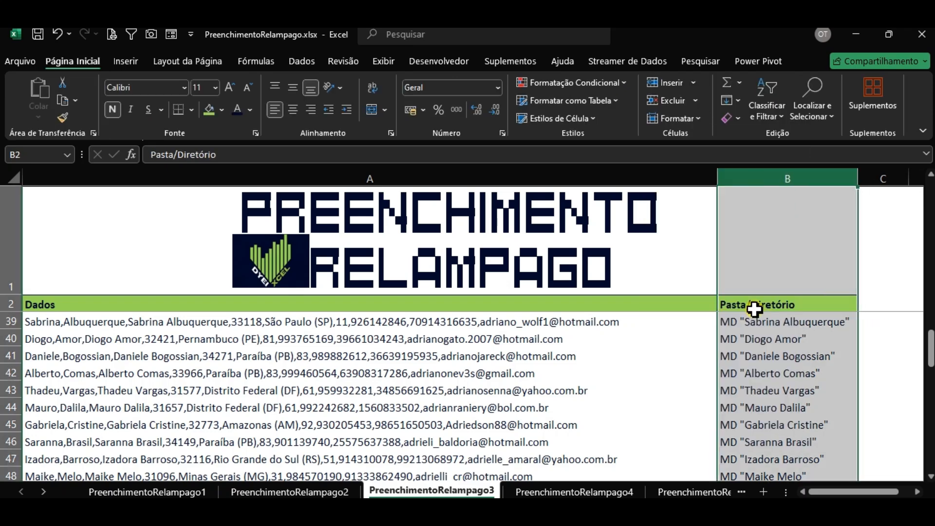
left_click(812, 324)
Step: Select all the folder commands from B3 down to row 72
scroll(812, 327, "down", 12)
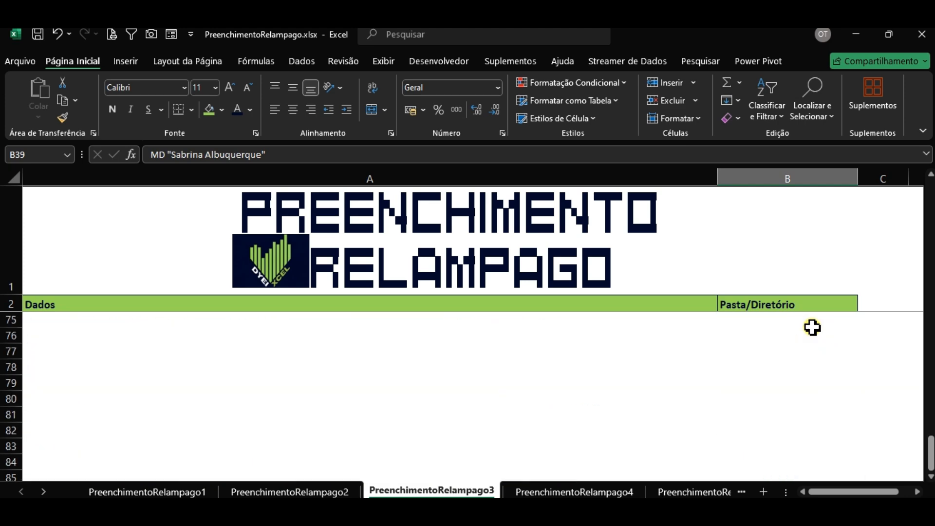
scroll(812, 327, "up", 20)
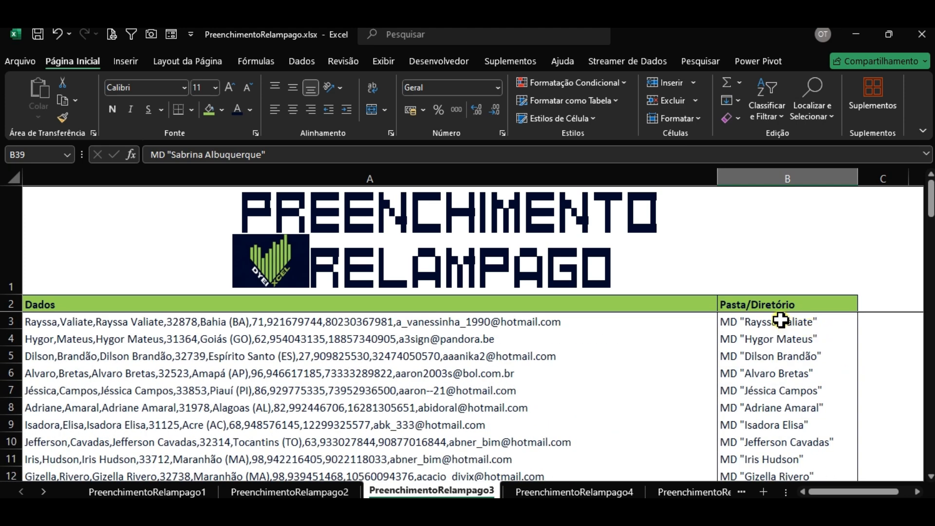
left_click(781, 319)
key("ctrl+shift+Down")
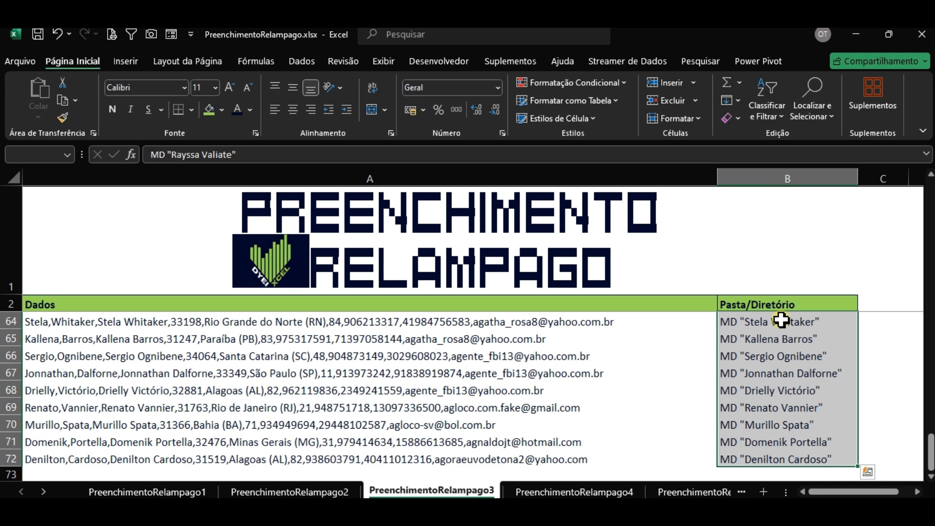
key("Down")
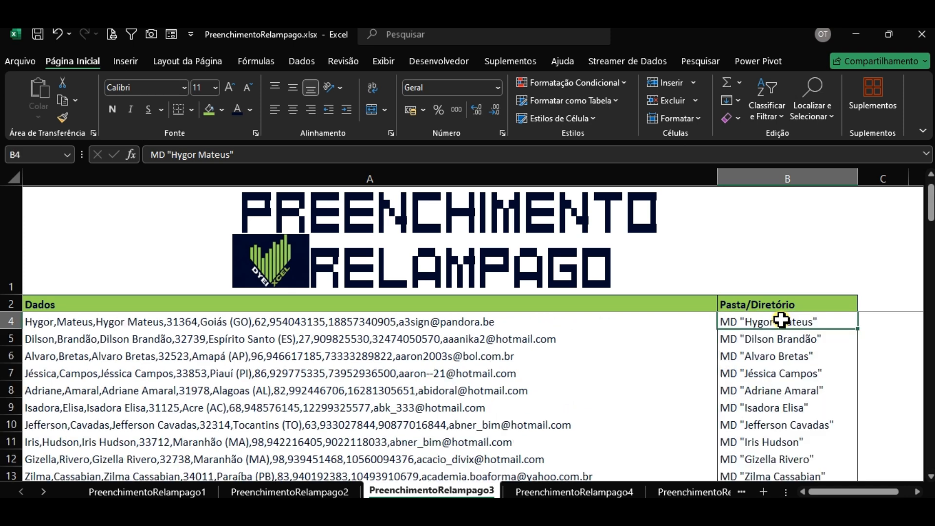
key("Up")
key("Up")
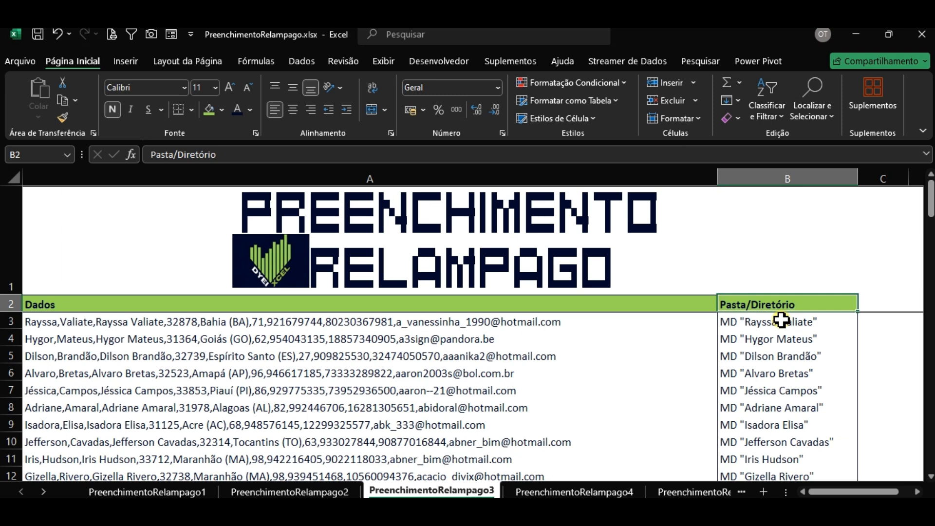
key("Down")
key("Up")
key("Down")
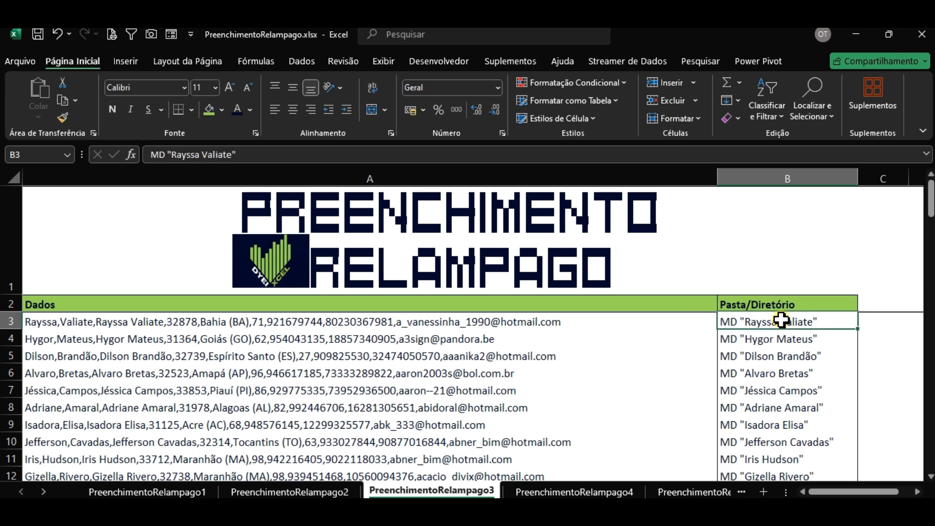